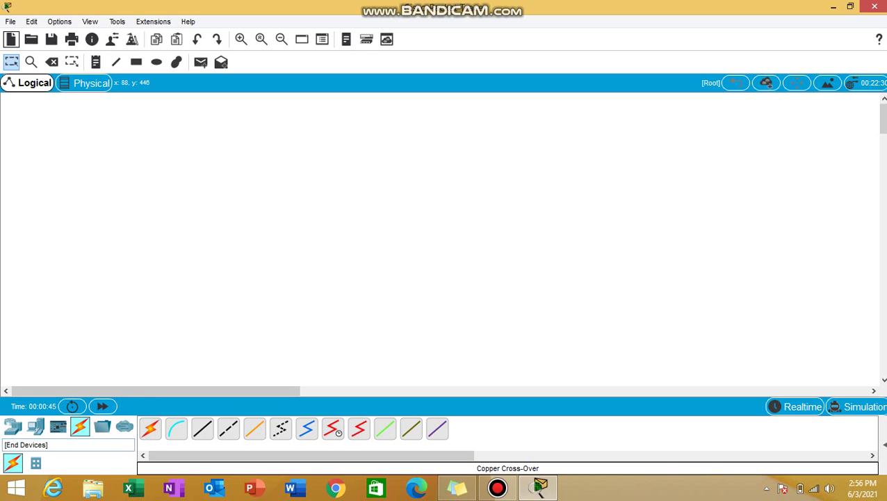
Step: Show the End Devices catalogue of PCs, laptops and servers
{"action": "left_click", "coordinate": [36, 426]}
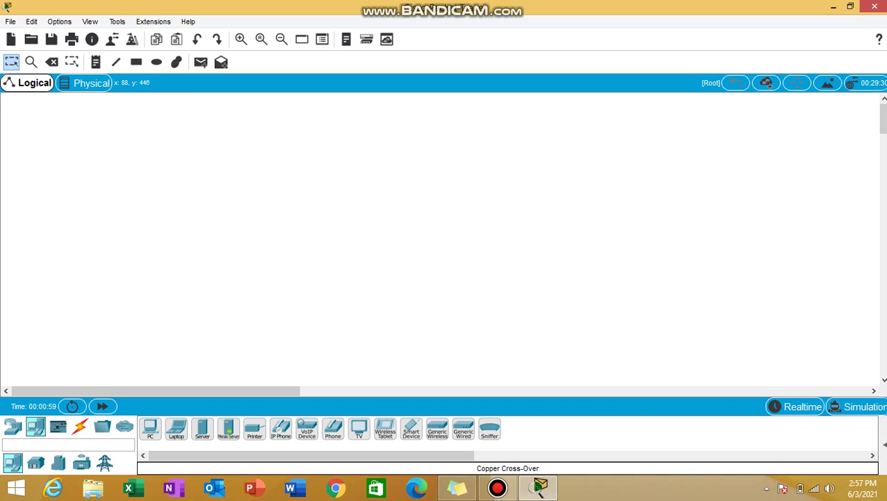
Step: Add two PCs, PC0 and PC1, side by side on the empty workspace
{"action": "left_click", "coordinate": [300, 219]}
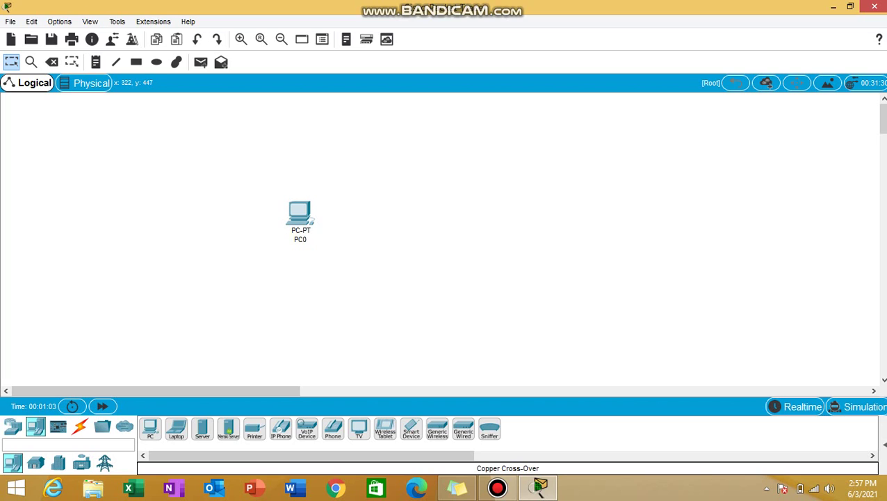
{"action": "left_click", "coordinate": [469, 219]}
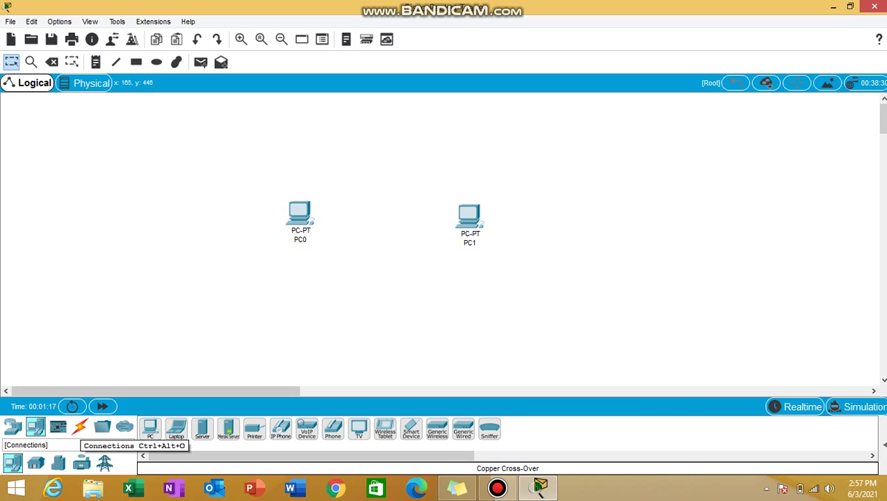
{"action": "left_click", "coordinate": [80, 427]}
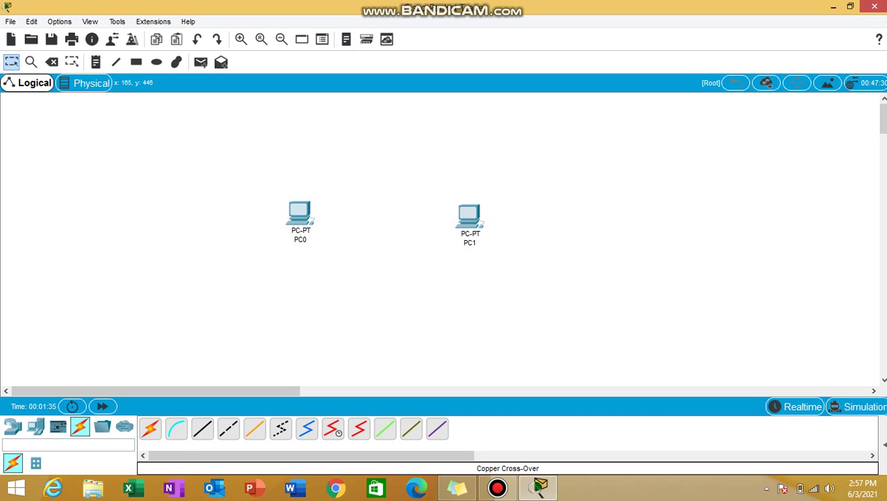
Step: Run a copper cross-over cable from PC0's FastEthernet0 to PC1's FastEthernet0
{"action": "left_click", "coordinate": [228, 428]}
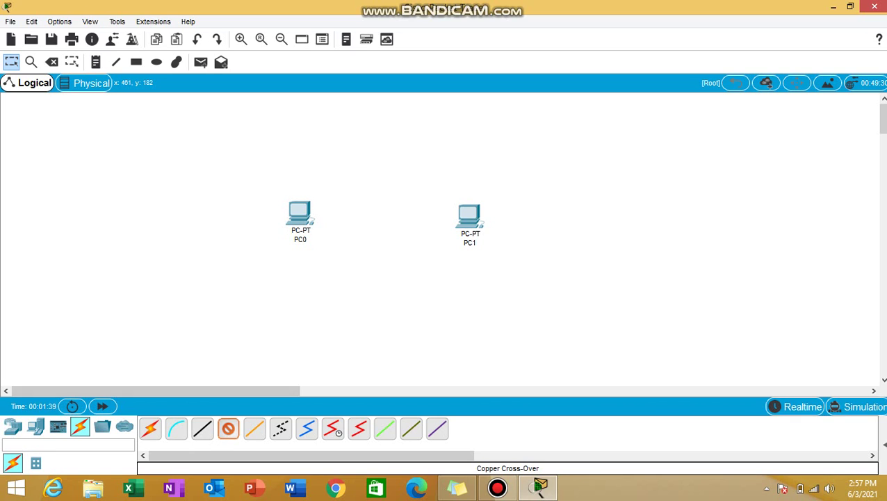
{"action": "left_click", "coordinate": [300, 214]}
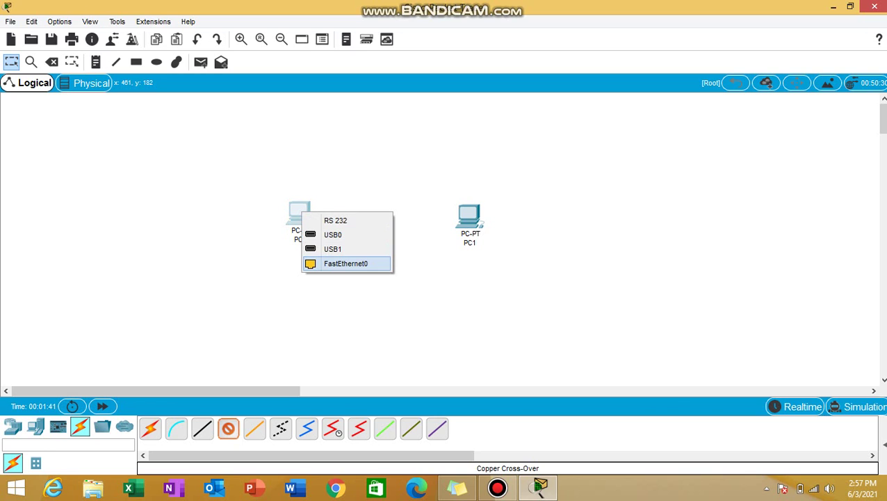
{"action": "left_click", "coordinate": [345, 263]}
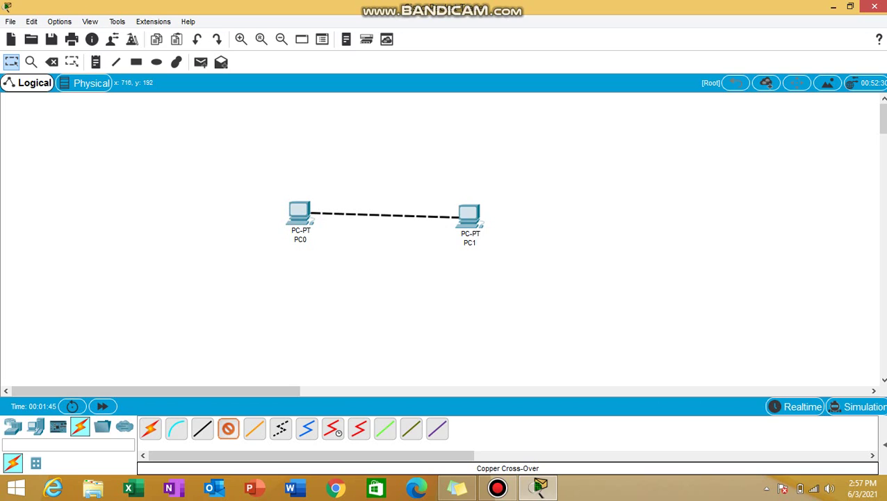
{"action": "left_click", "coordinate": [470, 215]}
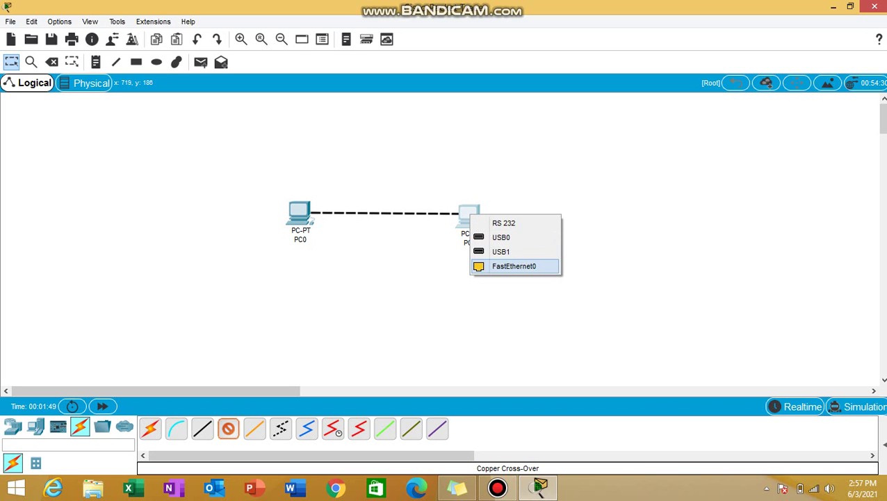
{"action": "left_click", "coordinate": [514, 266]}
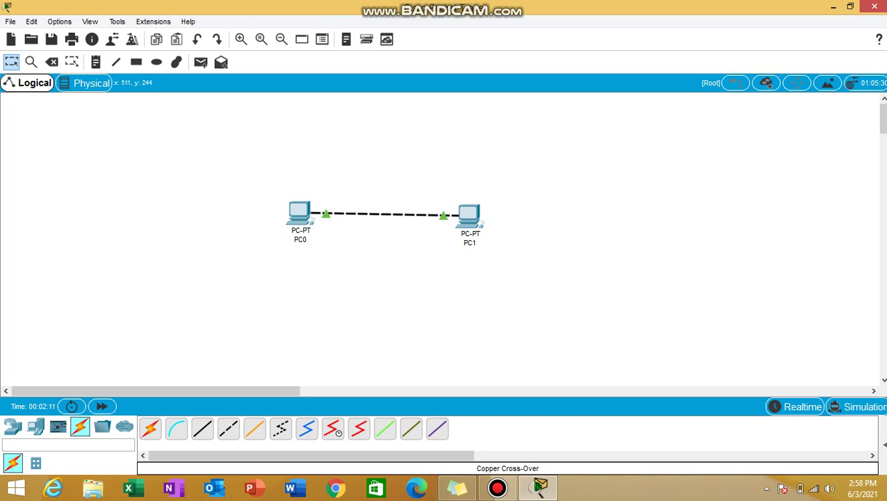
Step: Set PC0's IP configuration to 10.10.10.1 with the auto-filled 255.0.0.0 mask
{"action": "left_click", "coordinate": [299, 212]}
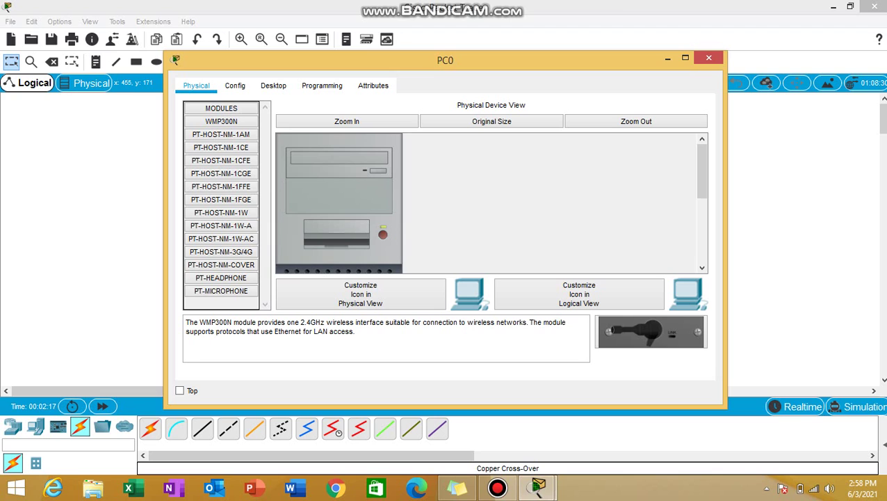
{"action": "mouse_move", "coordinate": [702, 171]}
{"action": "left_mouse_down"}
{"action": "mouse_move", "coordinate": [702, 223]}
{"action": "mouse_move", "coordinate": [702, 170]}
{"action": "left_mouse_up"}
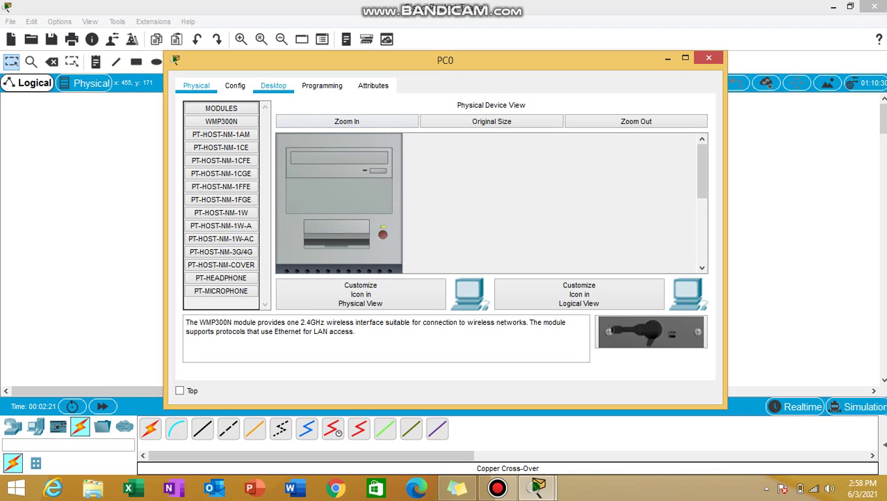
{"action": "left_click", "coordinate": [273, 85]}
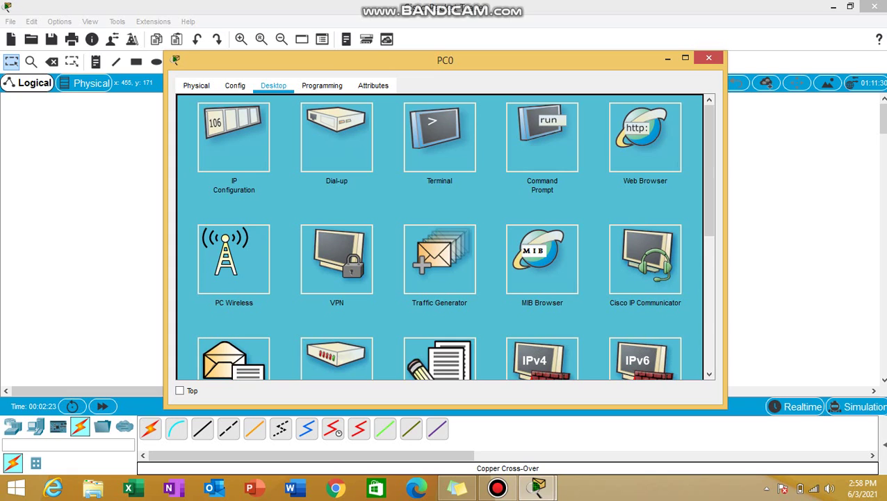
{"action": "left_click", "coordinate": [233, 142]}
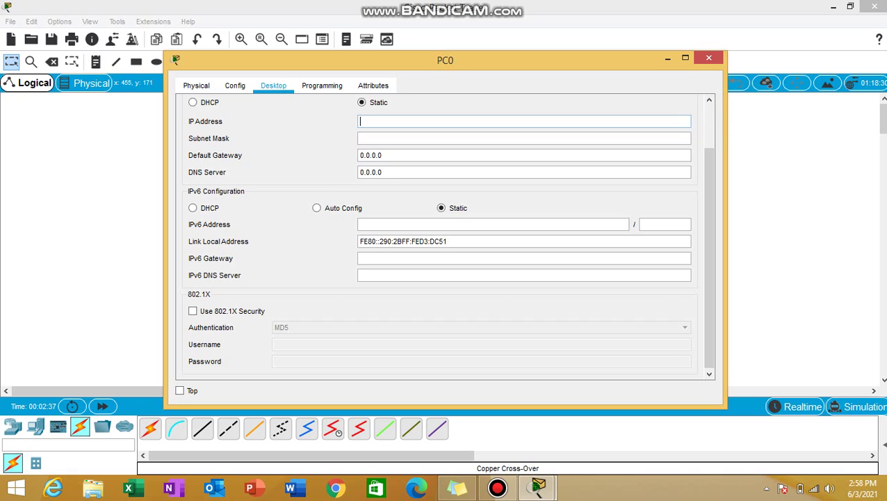
{"action": "type", "text": "10"}
{"action": "type", "text": ".10.1"}
{"action": "type", "text": "0."}
{"action": "type", "text": "1"}
{"action": "key", "text": "Tab"}
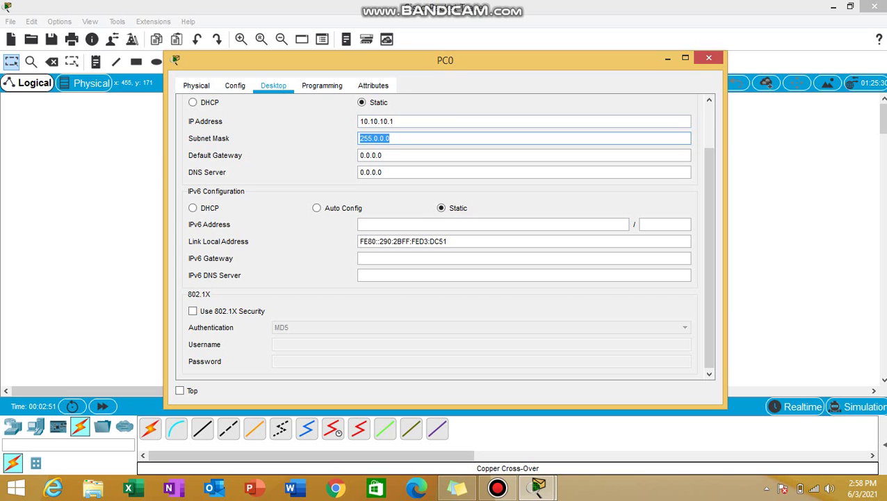
{"action": "left_click", "coordinate": [708, 57]}
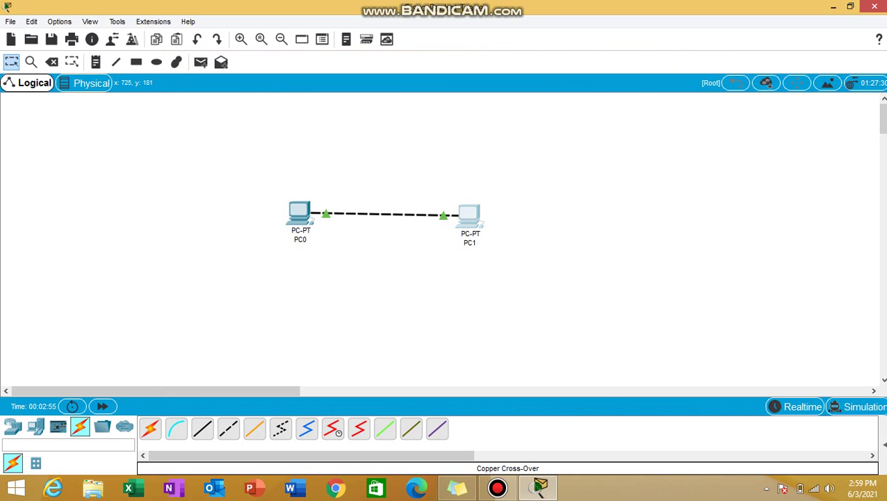
Step: Set PC1's IP configuration to 10.10.10.2 with the auto-filled 255.0.0.0 mask
{"action": "left_click", "coordinate": [470, 216]}
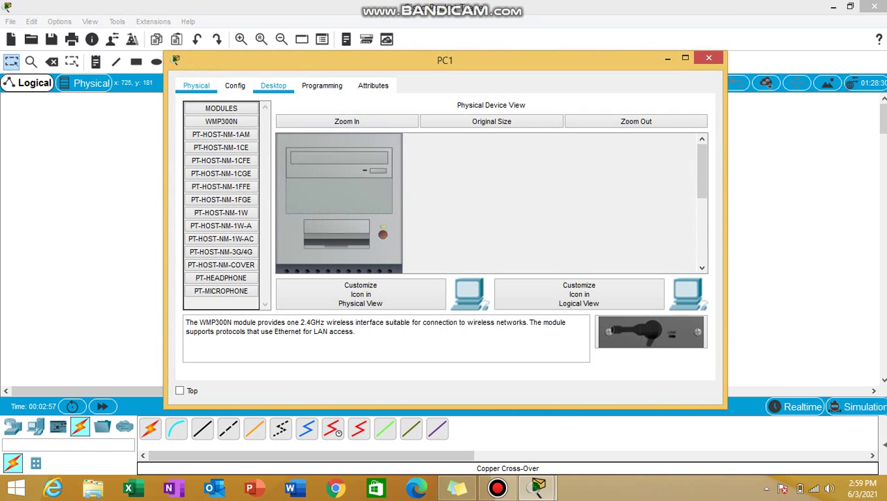
{"action": "left_click", "coordinate": [273, 85]}
{"action": "left_click", "coordinate": [234, 137]}
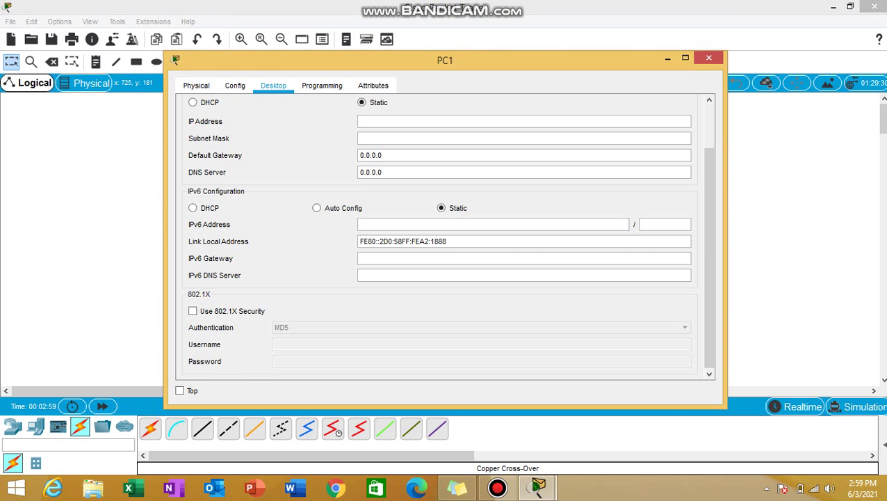
{"action": "type", "text": "10"}
{"action": "type", "text": "."}
{"action": "type", "text": "10.10"}
{"action": "type", "text": ".2"}
{"action": "key", "text": "Tab"}
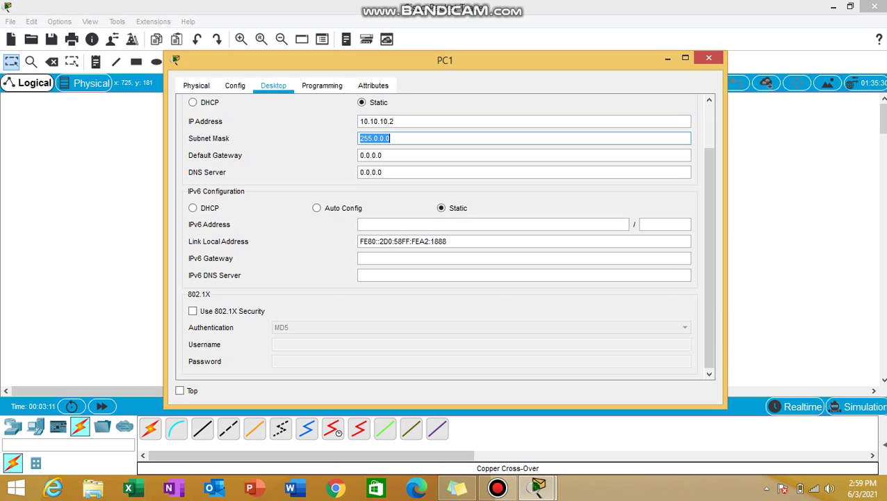
{"action": "left_click", "coordinate": [709, 57]}
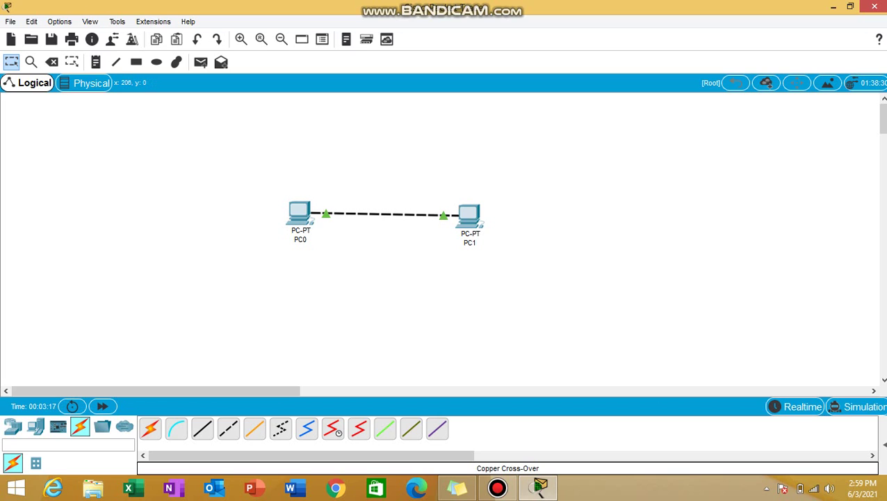
Step: Add a note reading 10.10.10.1 just below PC0
{"action": "left_click", "coordinate": [95, 62]}
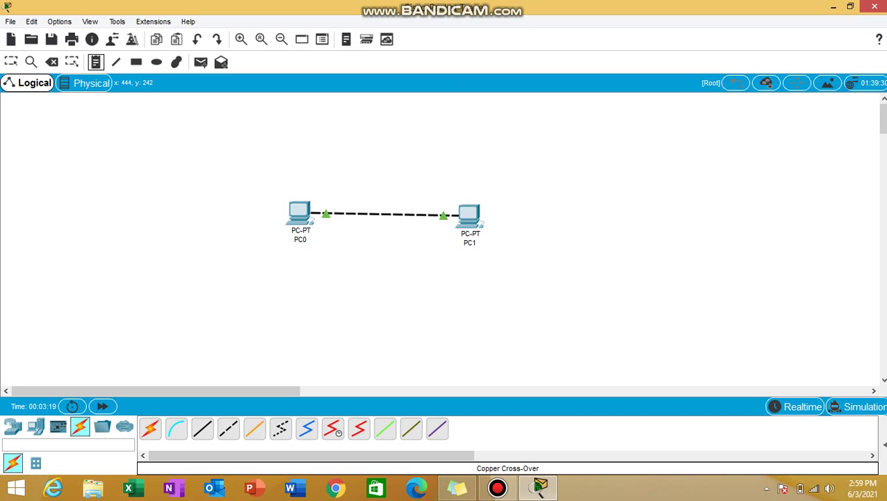
{"action": "left_click", "coordinate": [292, 259]}
{"action": "type", "text": "10"}
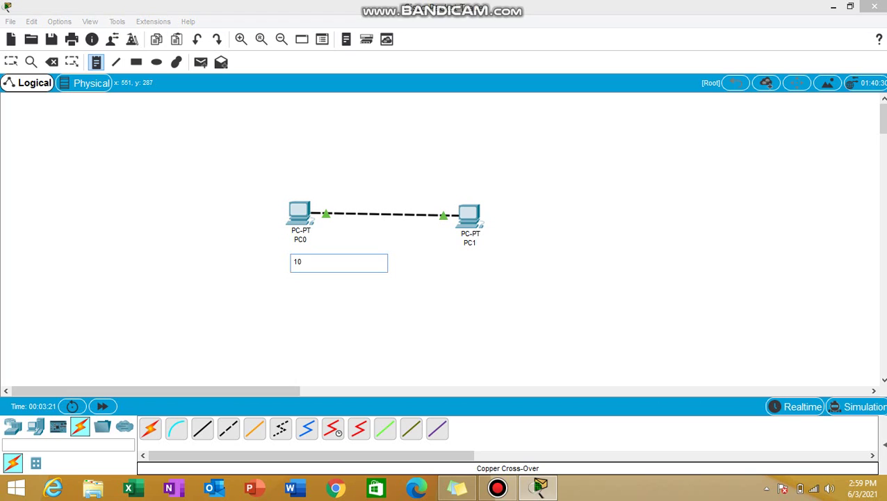
{"action": "type", "text": ".10.10"}
{"action": "type", "text": ".1"}
{"action": "key", "text": "Escape"}
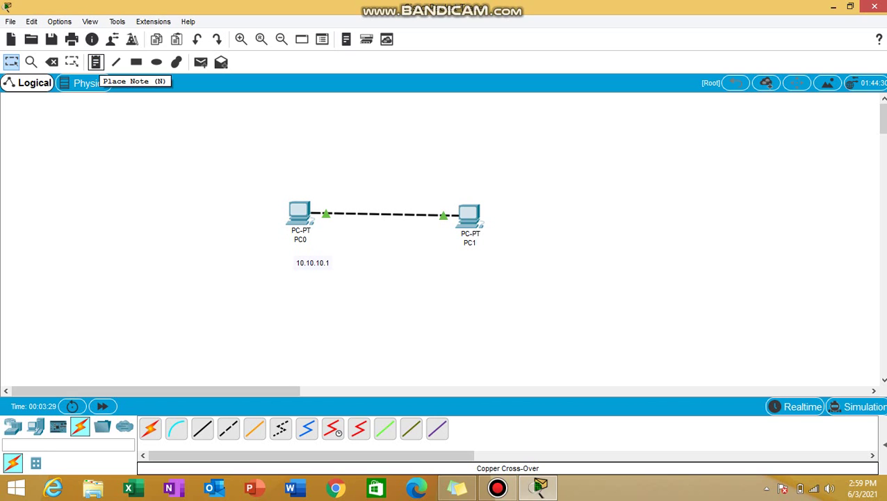
Step: Add a note reading 10.10.10.2 just below PC1
{"action": "left_click", "coordinate": [96, 62]}
{"action": "left_click", "coordinate": [471, 258]}
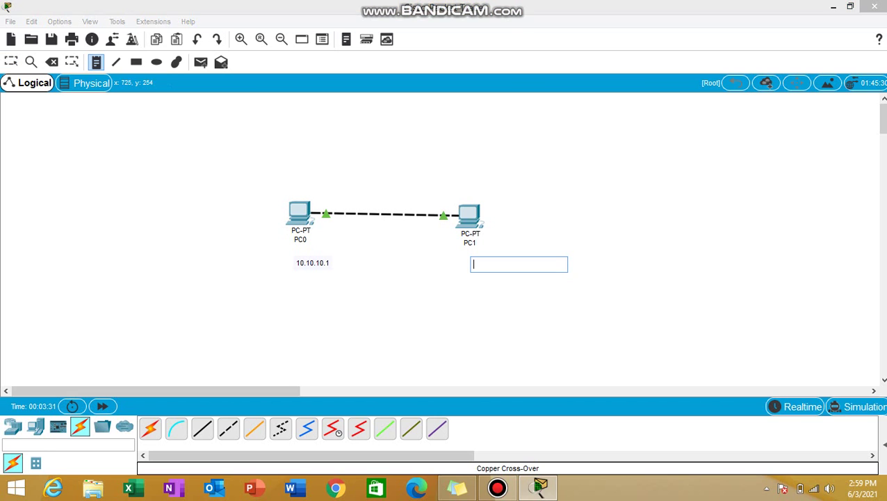
{"action": "type", "text": "10.1"}
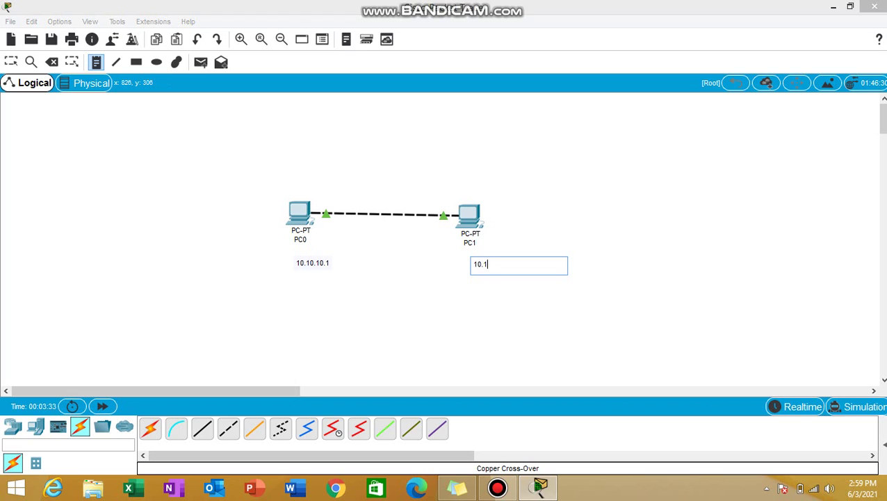
{"action": "type", "text": "0.10"}
{"action": "type", "text": ".2"}
{"action": "key", "text": "Escape"}
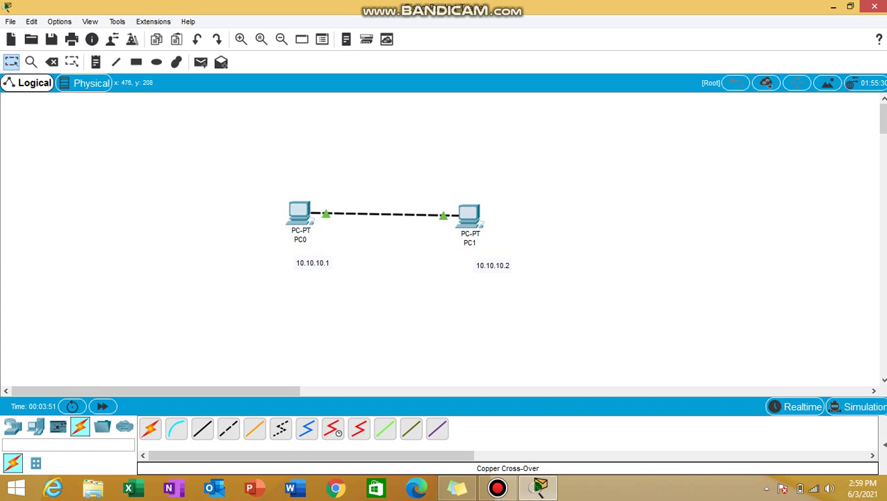
Step: Ping 10.10.10.2 from PC0's command prompt and confirm 4 sent, 4 received, 0 lost
{"action": "left_click", "coordinate": [300, 213]}
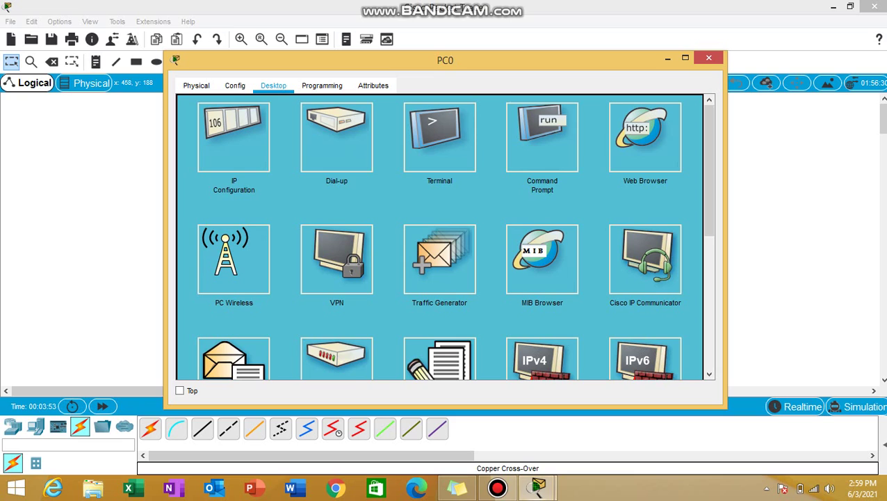
{"action": "left_click", "coordinate": [542, 137]}
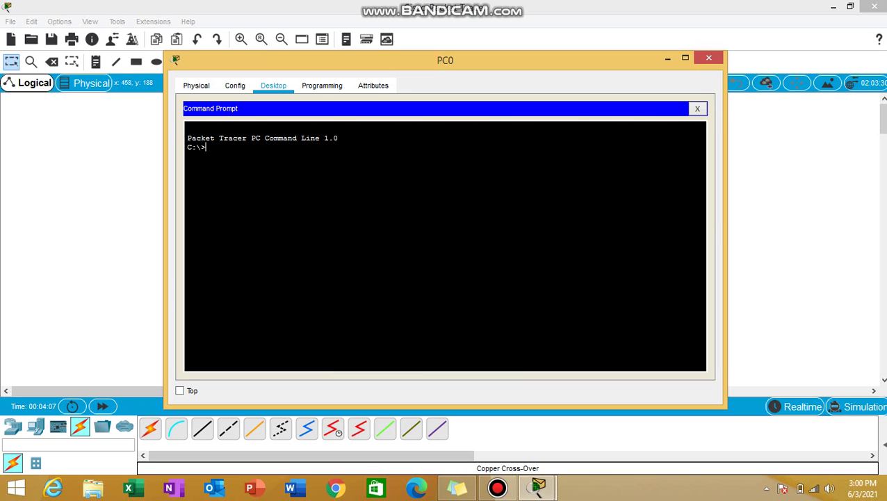
{"action": "type", "text": "ping"}
{"action": "type", "text": " 10.1"}
{"action": "type", "text": "0.10."}
{"action": "type", "text": "2"}
{"action": "key", "text": "Return"}
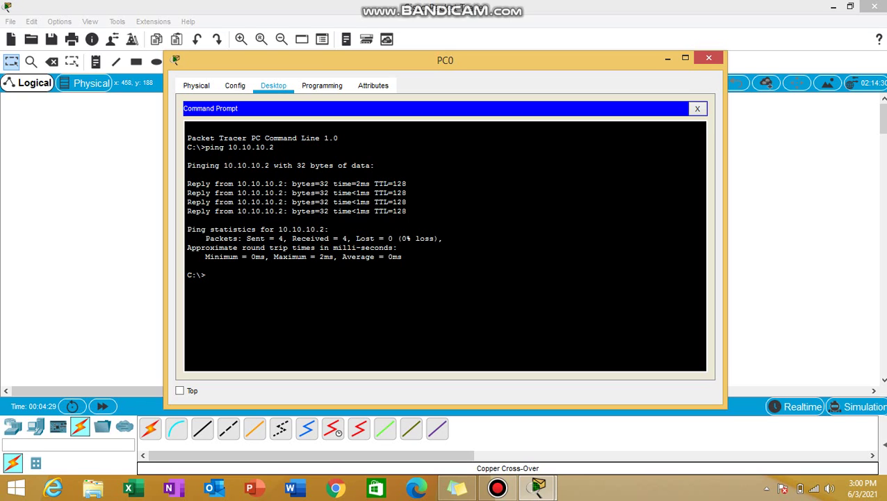
{"action": "left_click_drag", "start_coordinate": [243, 237], "coordinate": [397, 237]}
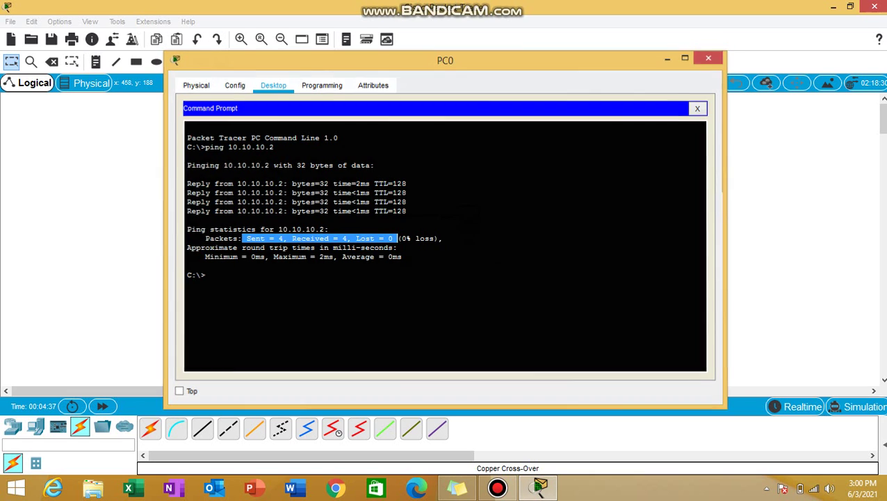
{"action": "key", "text": "alt+F4"}
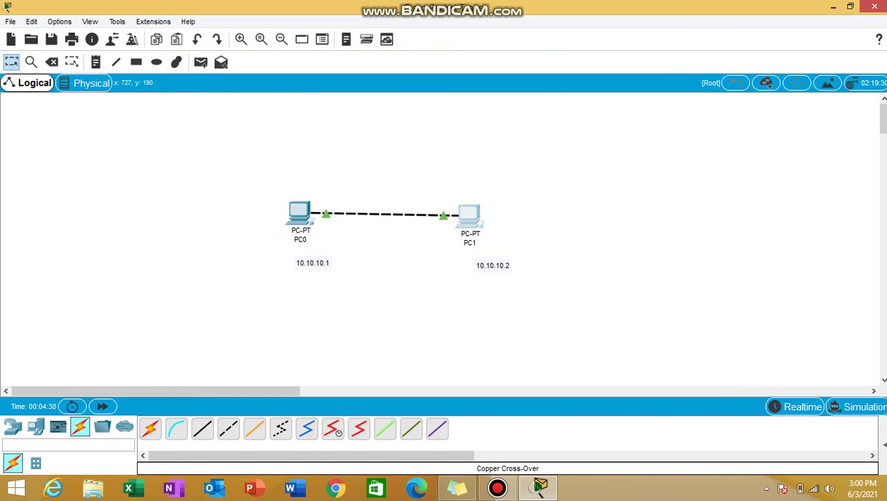
Step: Ping 10.10.10.1 from PC1's command prompt, getting four replies with no loss
{"action": "left_click", "coordinate": [469, 215]}
{"action": "left_click", "coordinate": [554, 129]}
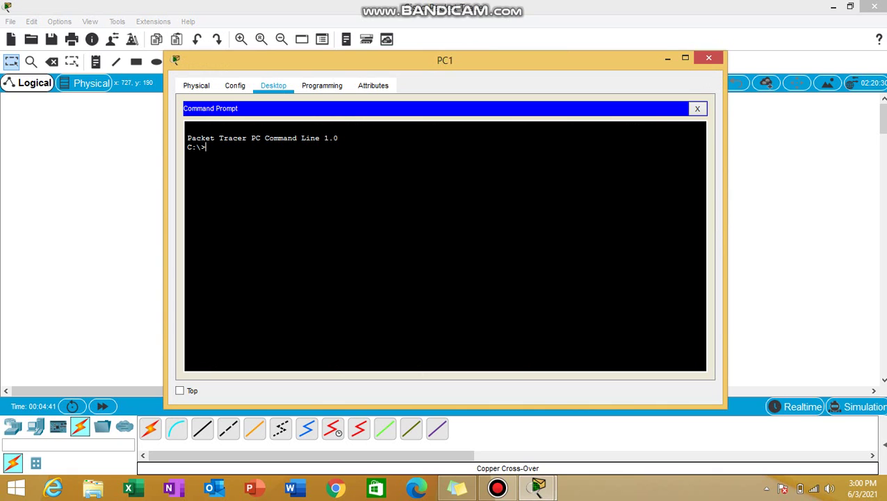
{"action": "type", "text": "ping 10"}
{"action": "type", "text": ".10.1"}
{"action": "type", "text": "0.1"}
{"action": "key", "text": "Return"}
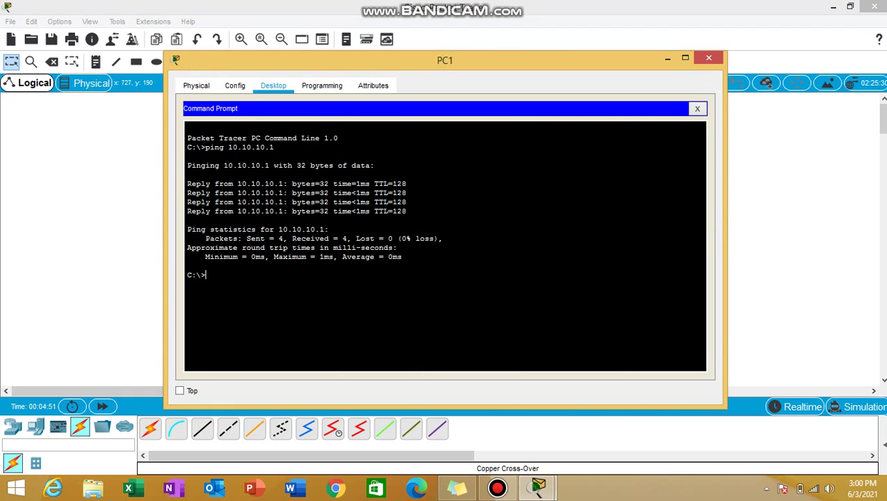
{"action": "type", "text": "ip"}
{"action": "type", "text": "co"}
{"action": "type", "text": "ng"}
{"action": "type", "text": "i"}
{"action": "key", "text": "BackSpace"}
Step: Run ipconfig on PC1 to show its 10.10.10.2 address and 255.0.0.0 mask
{"action": "type", "text": "fig"}
{"action": "key", "text": "Return"}
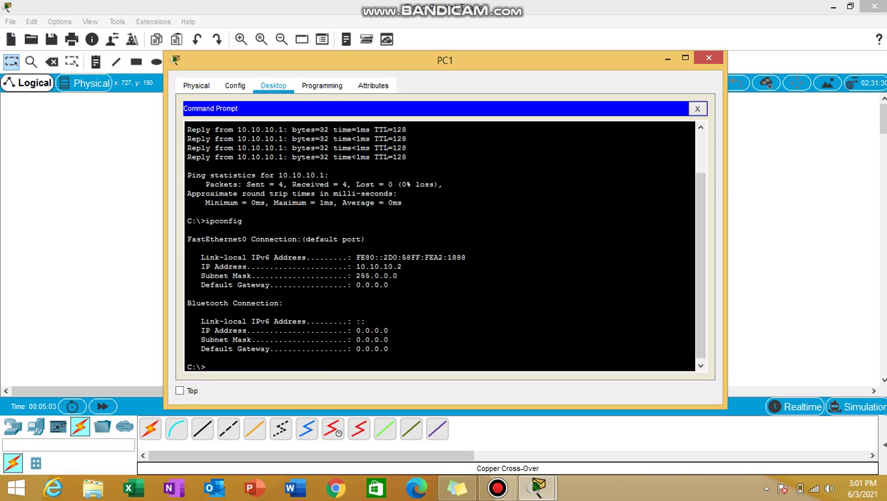
{"action": "mouse_move", "coordinate": [465, 257]}
{"action": "left_mouse_down"}
{"action": "mouse_move", "coordinate": [375, 256]}
{"action": "mouse_move", "coordinate": [465, 257]}
{"action": "left_mouse_up"}
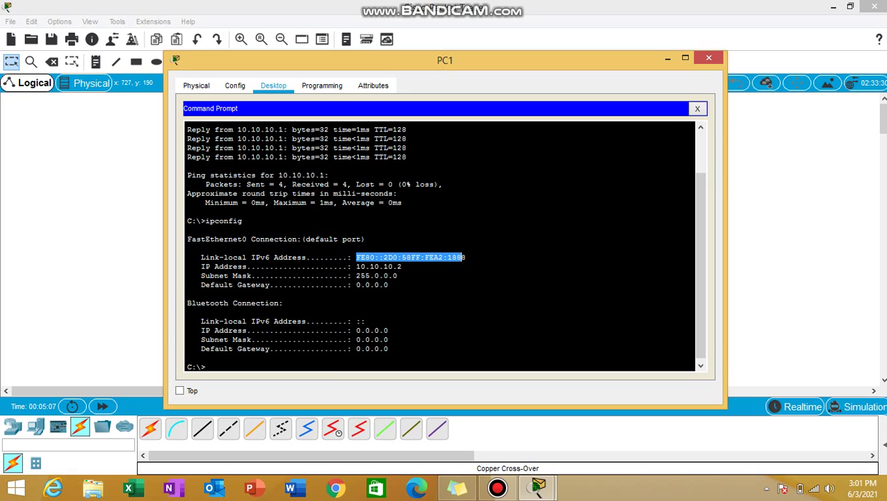
{"action": "left_click", "coordinate": [373, 276]}
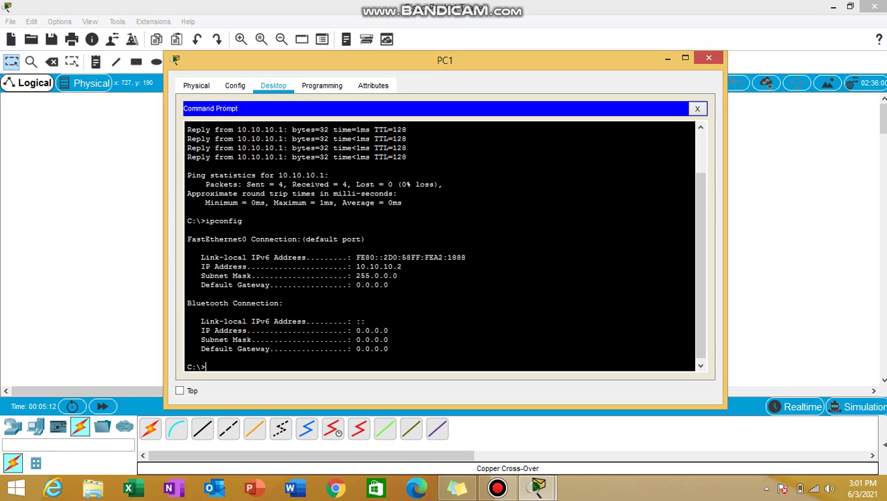
Step: Run ipconfig /all on PC1, review its DNS, IPv6 and physical address lines, then close
{"action": "key", "text": "Up"}
{"action": "type", "text": "/a"}
{"action": "type", "text": "ll"}
{"action": "key", "text": "Return"}
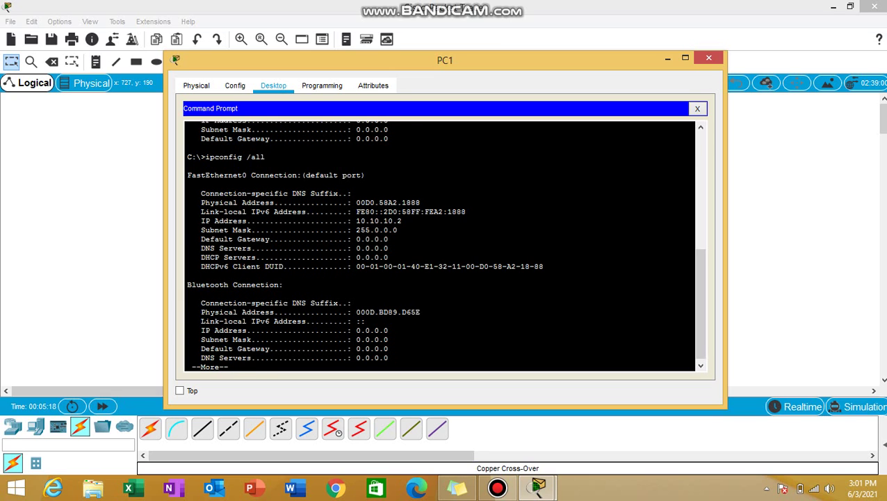
{"action": "triple_click", "coordinate": [260, 193]}
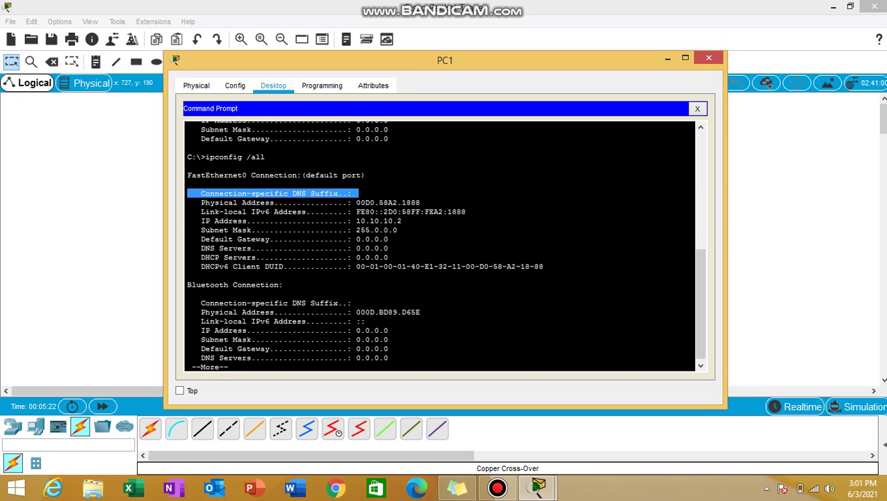
{"action": "triple_click", "coordinate": [261, 212]}
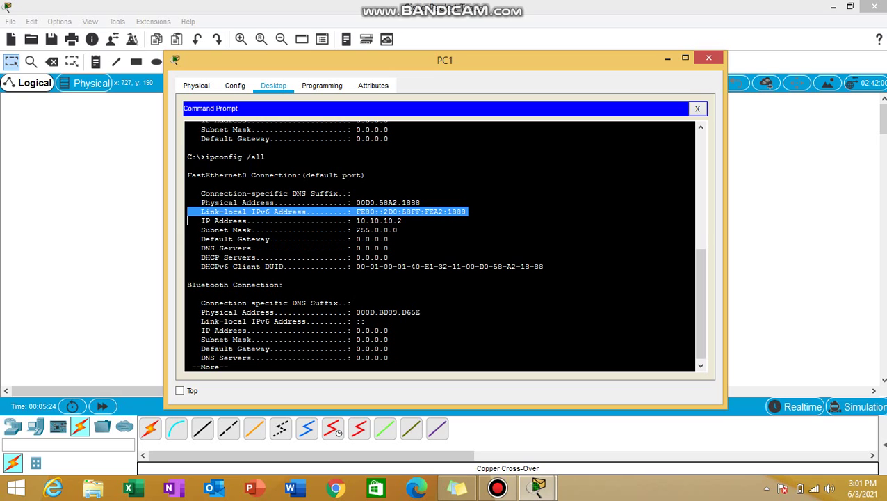
{"action": "left_click_drag", "start_coordinate": [334, 211], "coordinate": [422, 202]}
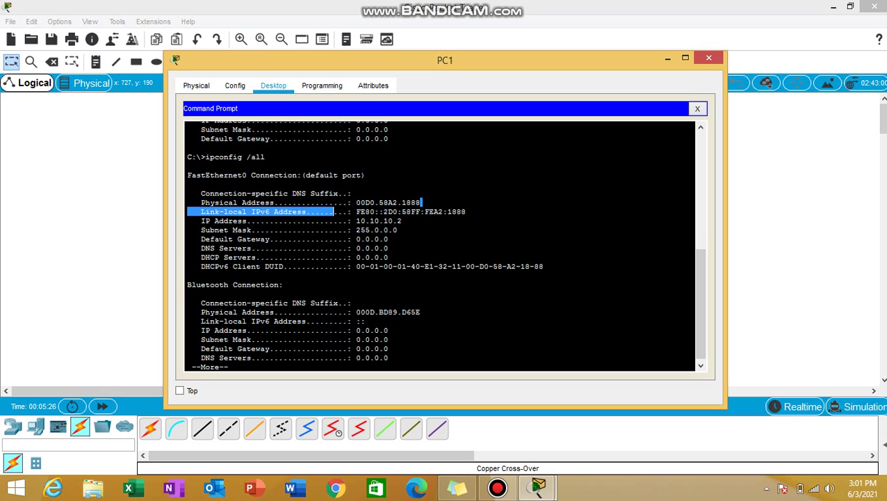
{"action": "triple_click", "coordinate": [420, 202]}
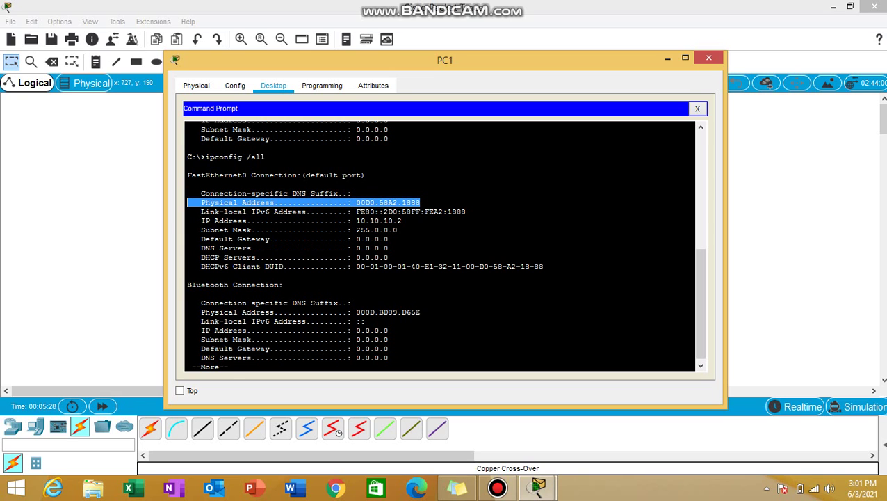
{"action": "key", "text": "Return"}
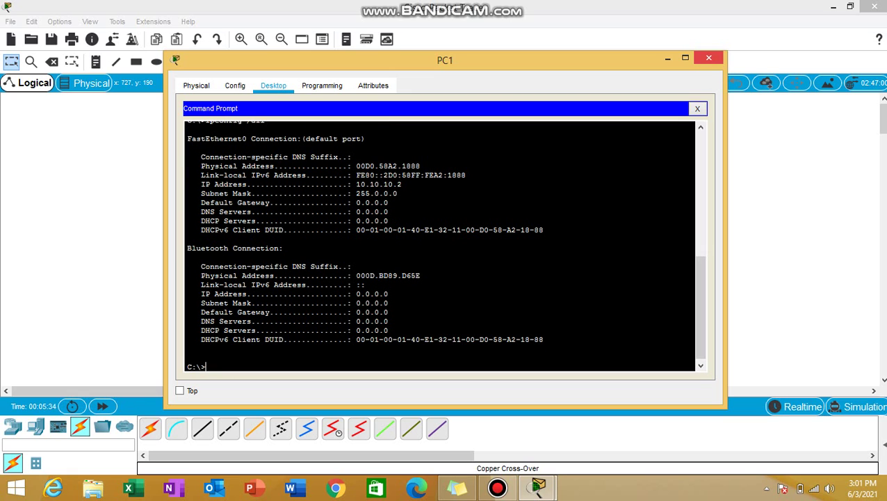
{"action": "left_click", "coordinate": [709, 58]}
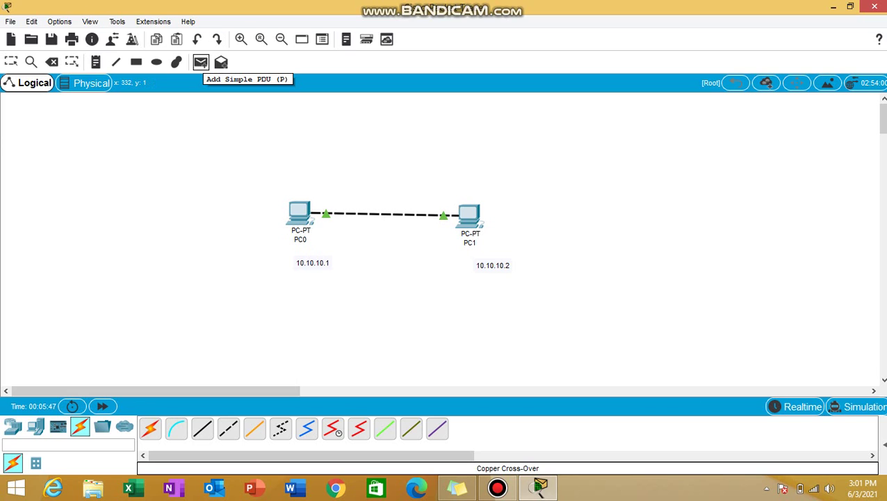
Step: Send a simple PDU test packet from PC0 to PC1
{"action": "left_click", "coordinate": [201, 62]}
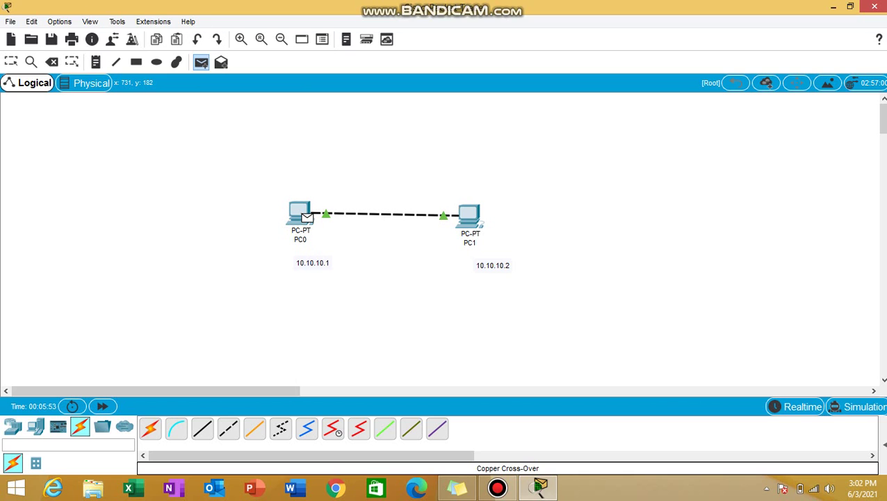
{"action": "left_click", "coordinate": [469, 216]}
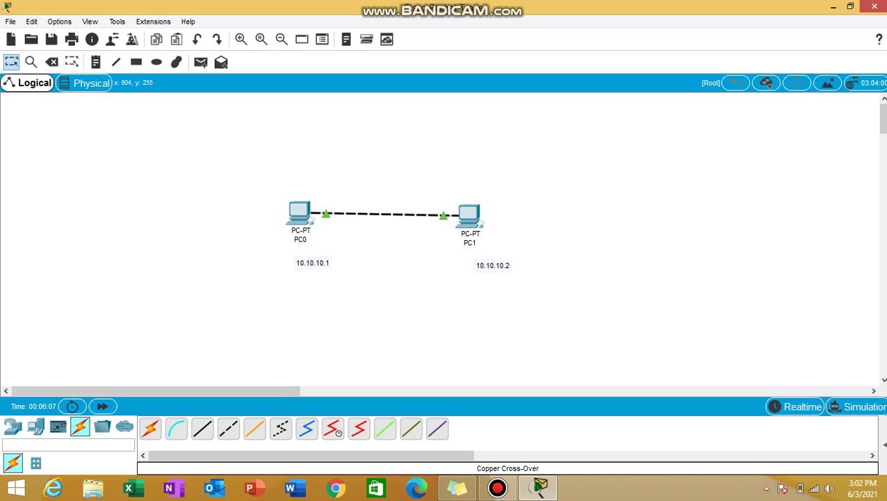
Step: Run a simulation of the ICMP ping from PC0 to PC1 and its reply
{"action": "left_click", "coordinate": [857, 406]}
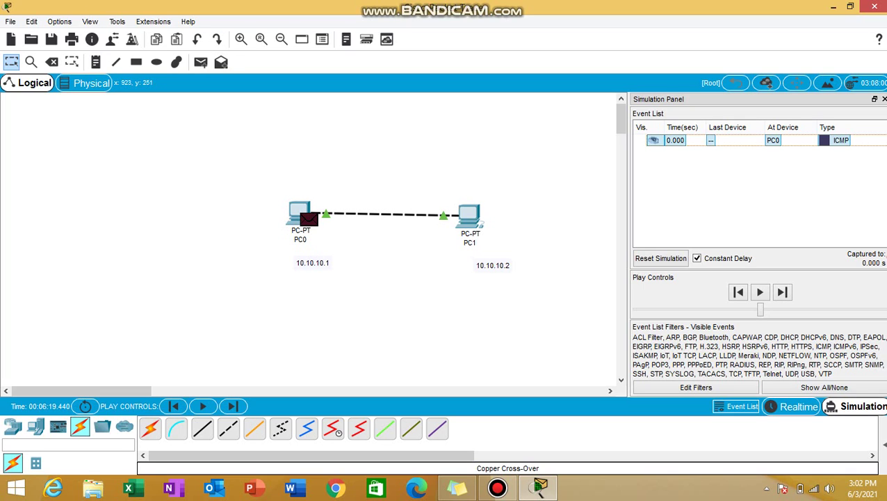
{"action": "left_click", "coordinate": [759, 292]}
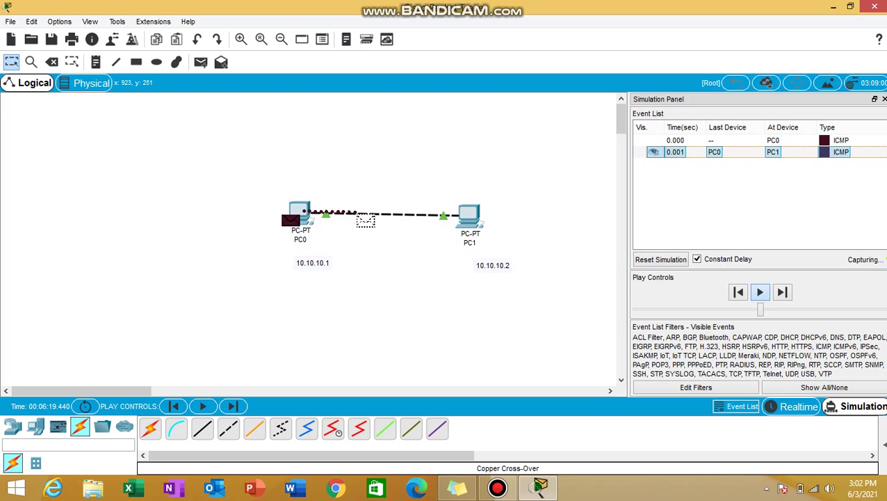